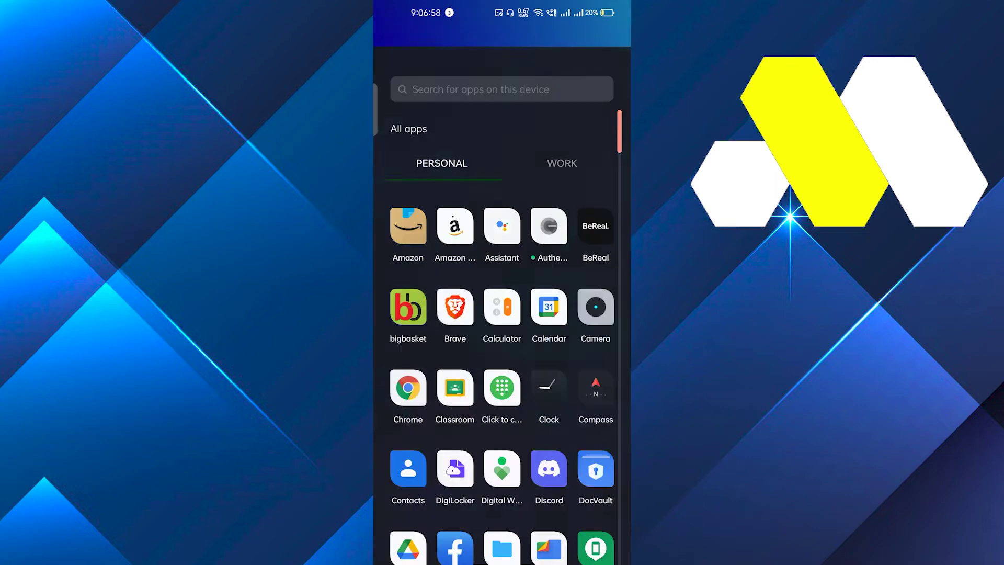
type("pl")
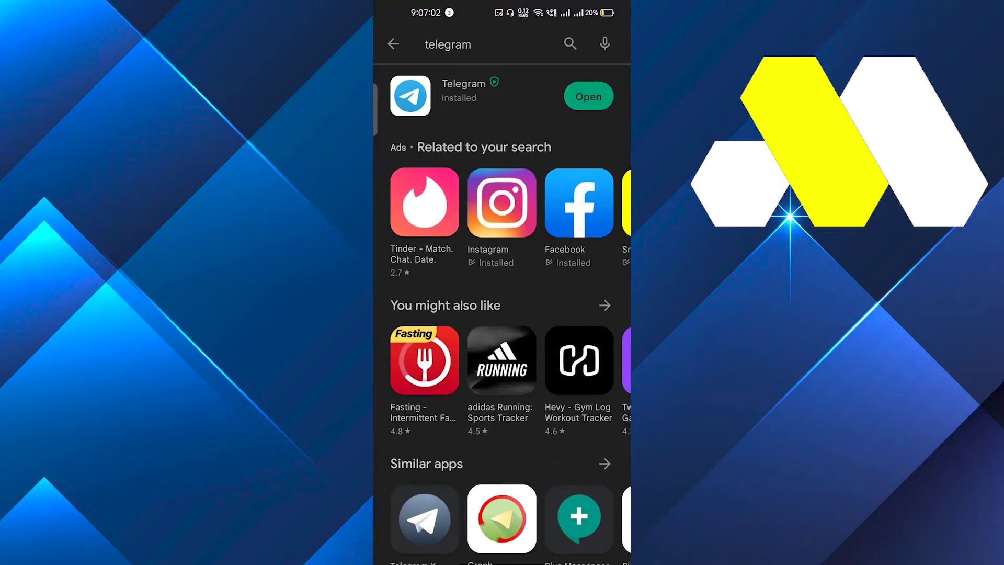
Replace the telegram search with 'free vpn' and browse results showing Secure VPN installed
left_click(447, 44)
left_click(610, 44)
type("f")
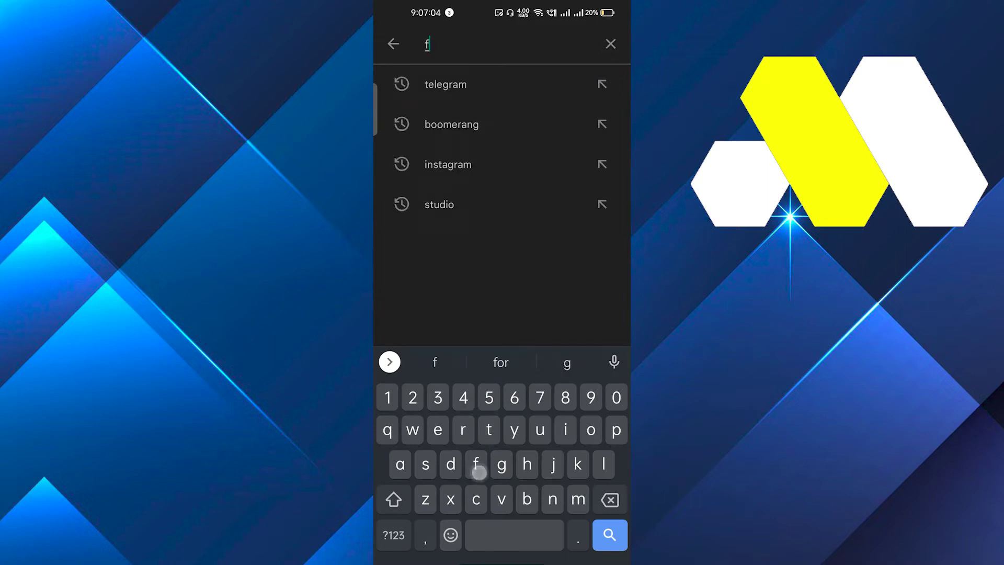
type("ree vpn")
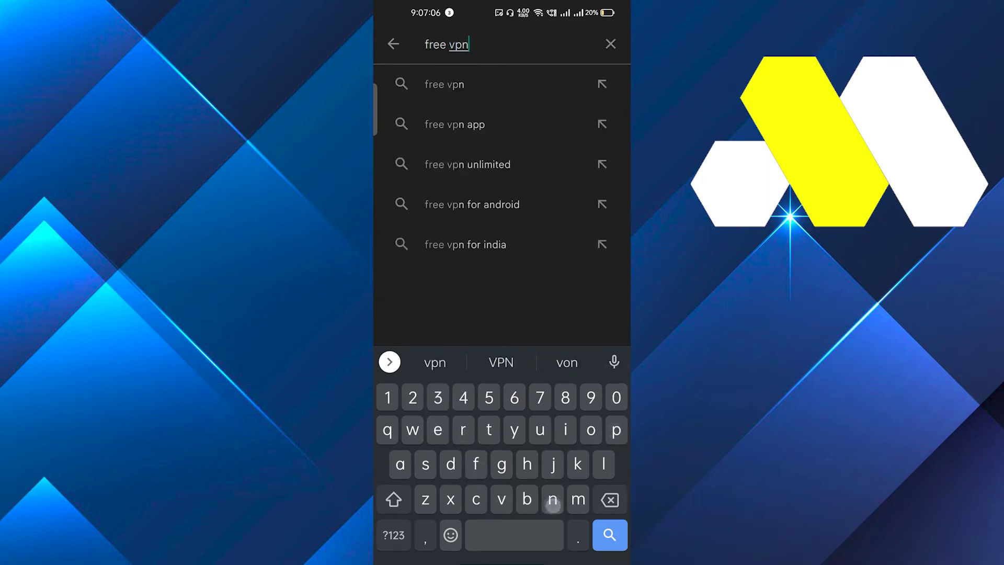
left_click(610, 535)
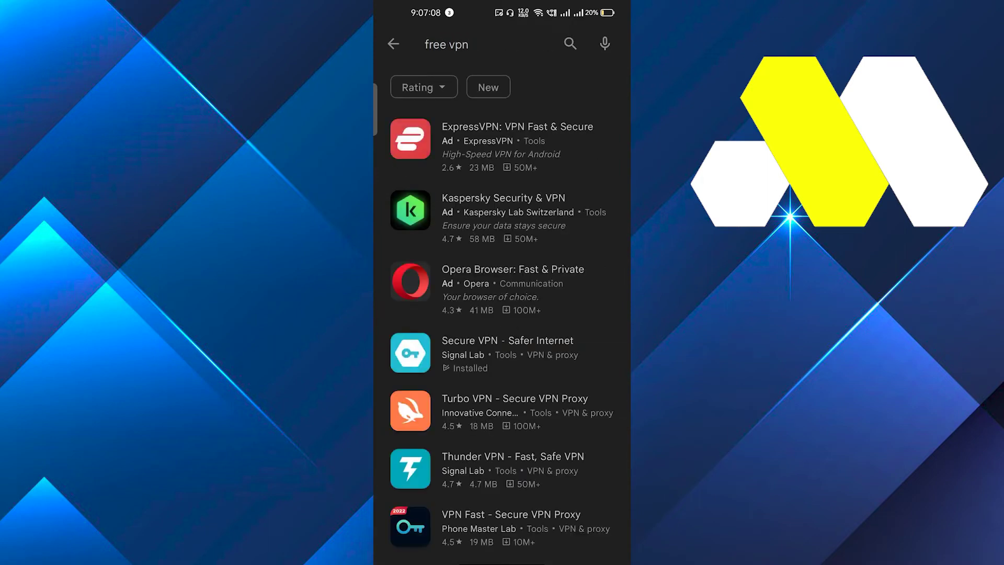
scroll(560, 385, "down", 3)
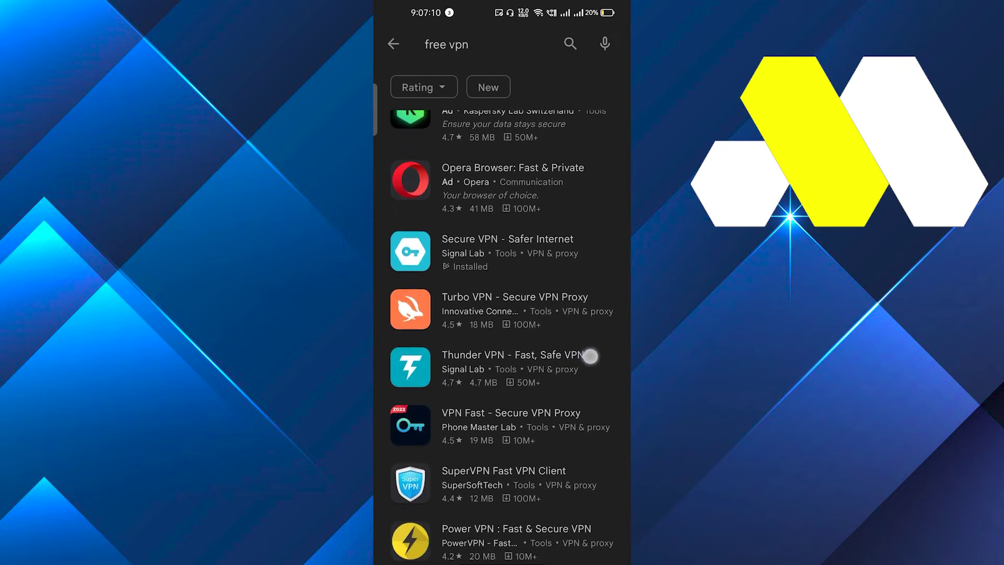
left_click_drag(502, 559, 502, 392)
Launch Secure VPN from the app drawer, connect it, and view the server locations
left_click(503, 533)
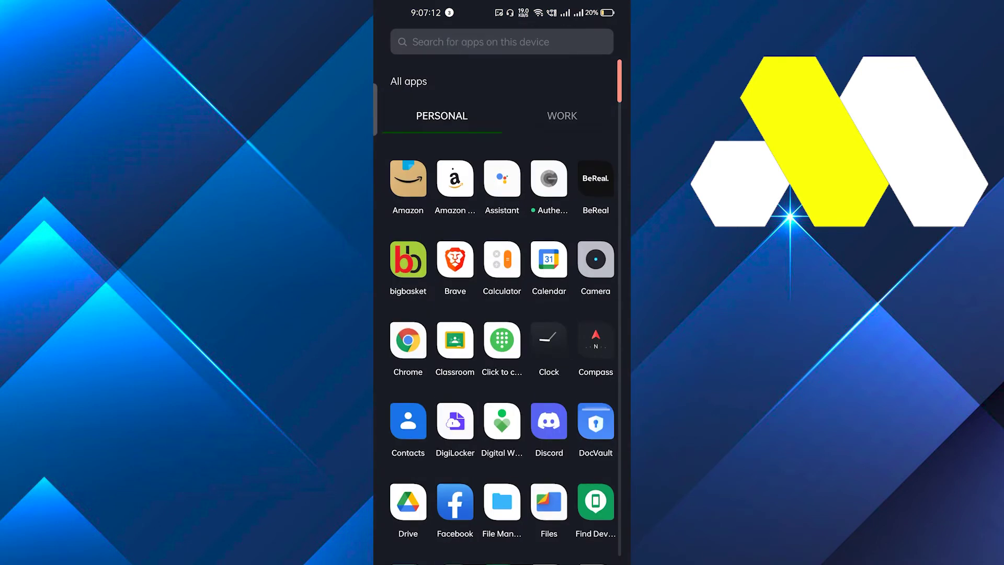
type("vpn")
left_click(407, 100)
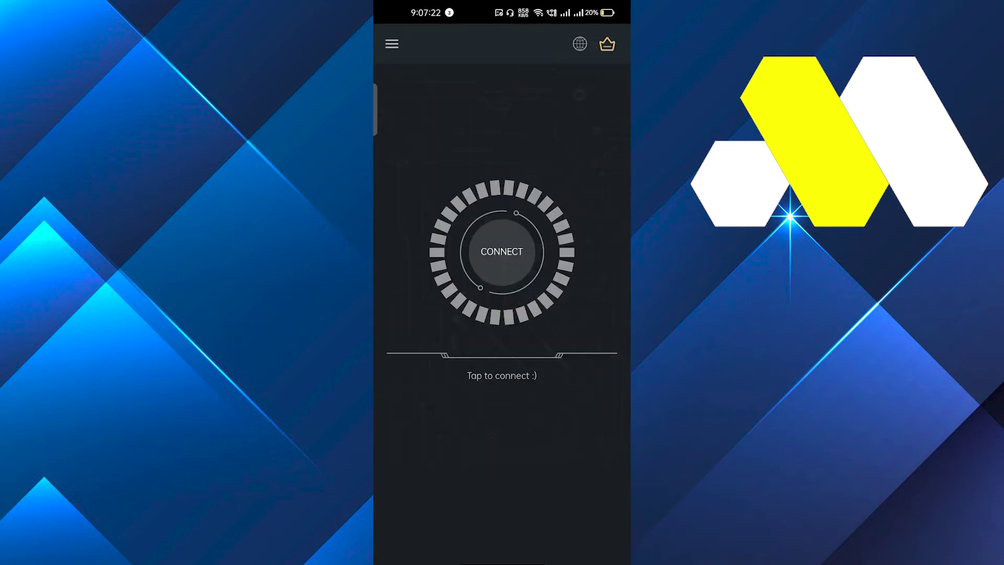
left_click(515, 264)
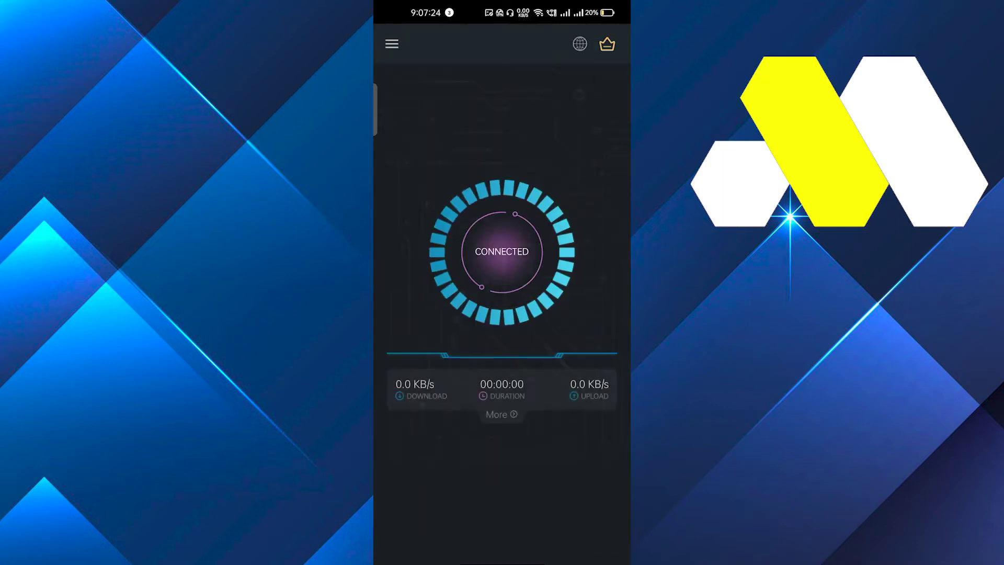
left_click(580, 44)
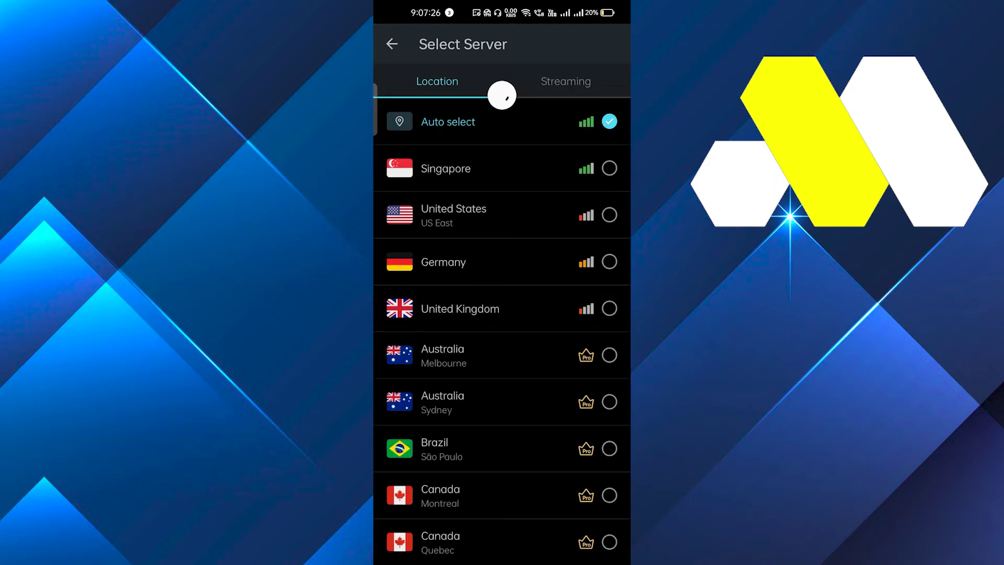
mouse_move(560, 434)
left_mouse_down()
mouse_move(560, 388)
mouse_move(538, 439)
left_mouse_up()
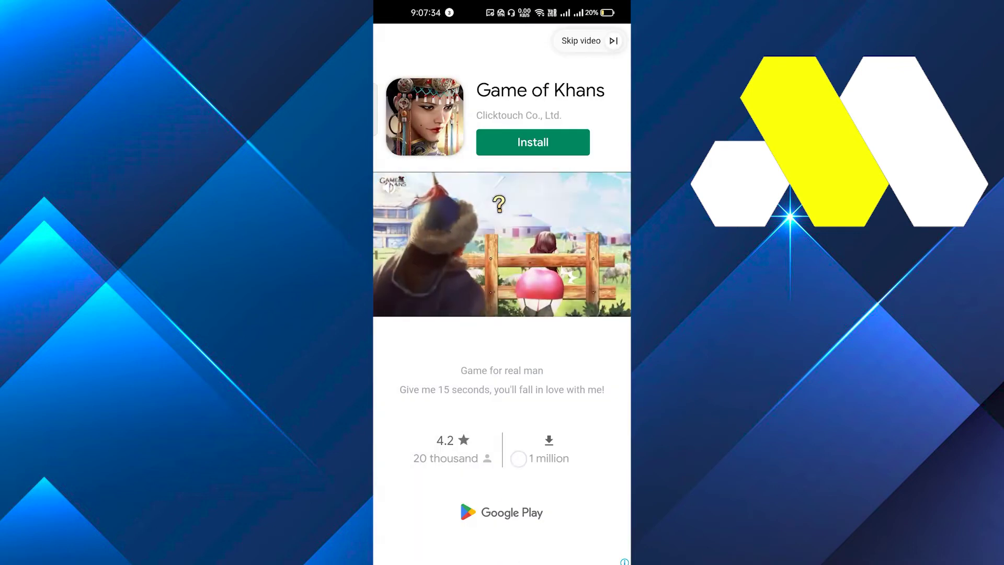
Leave the VPN ad and reopen Play Store through the app drawer search 'pl'
left_click_drag(503, 561, 502, 439)
left_click(605, 239)
left_click_drag(502, 393, 503, 196)
left_click(448, 40)
type("pl")
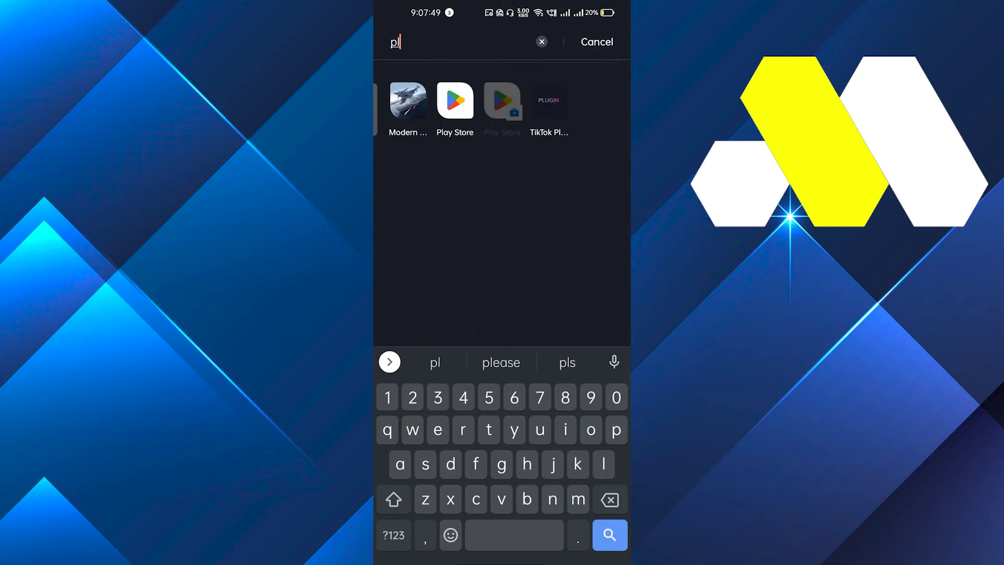
left_click(455, 101)
left_click(397, 45)
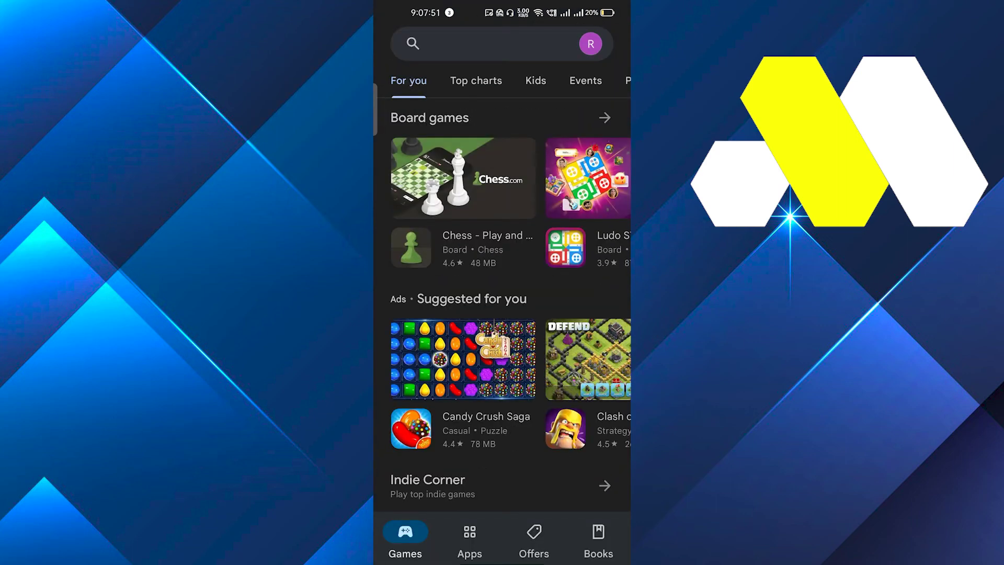
Reach Redeem code via the profile's Payments & subscriptions, then go back to the home screen
left_click(591, 44)
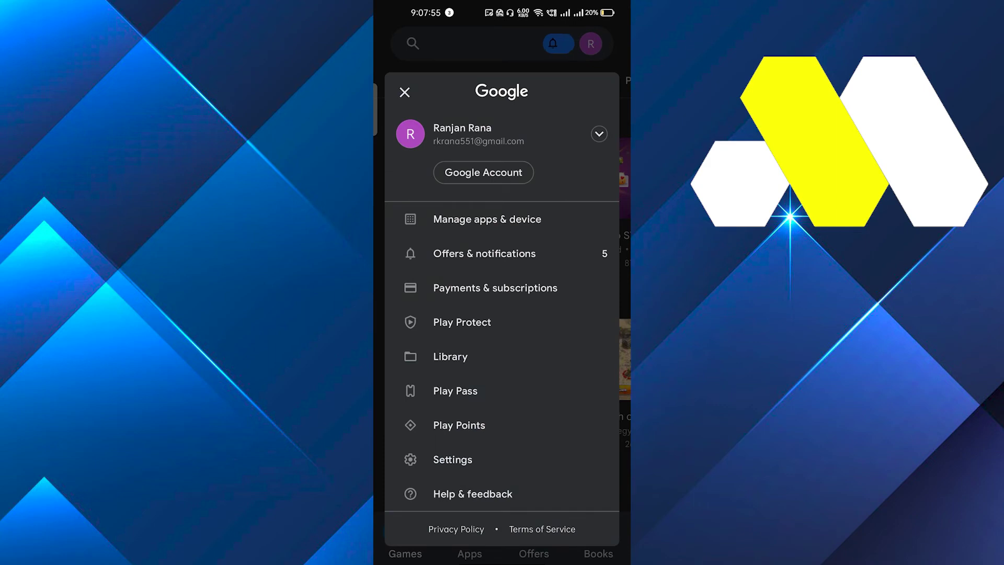
left_click(454, 288)
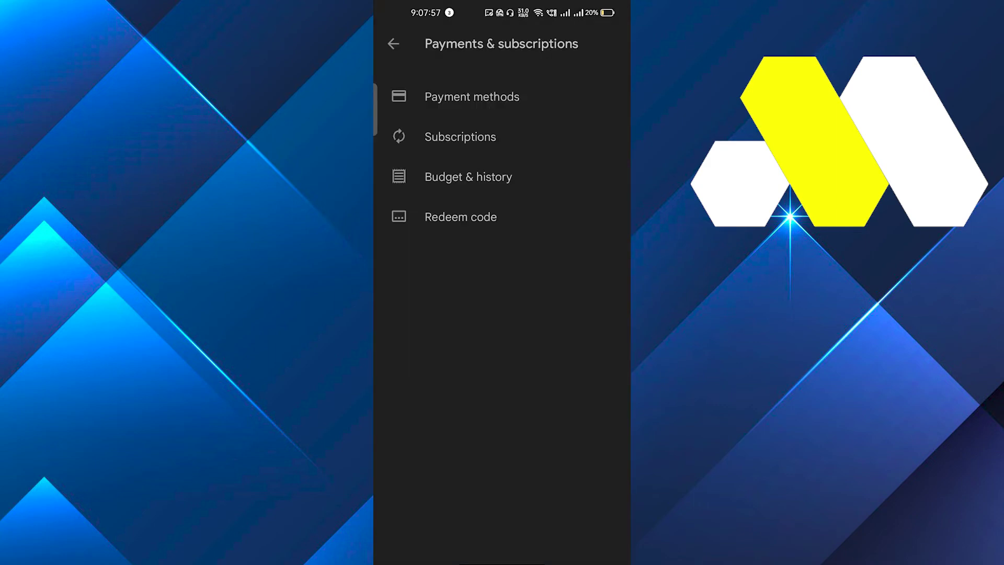
left_click(461, 217)
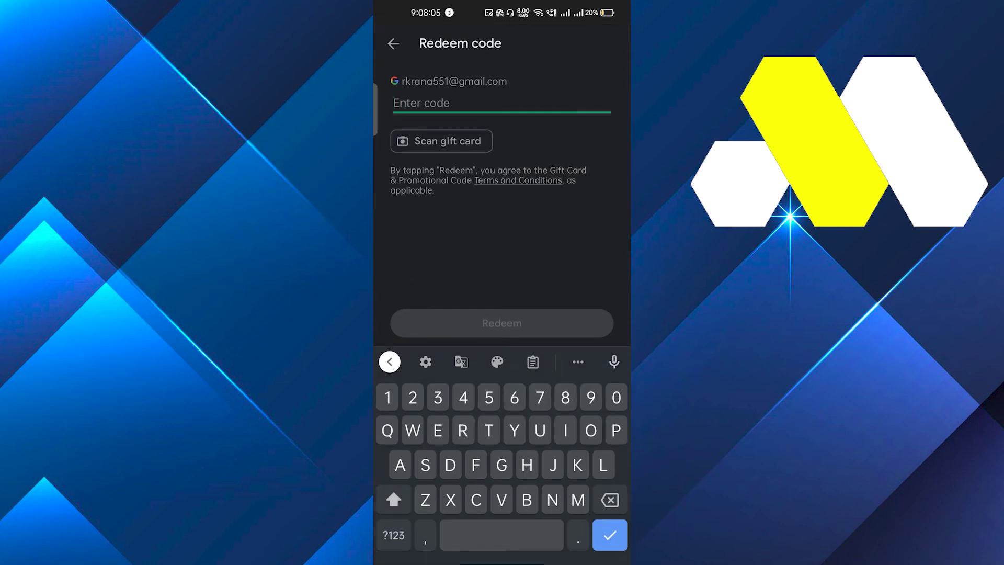
left_click(509, 550)
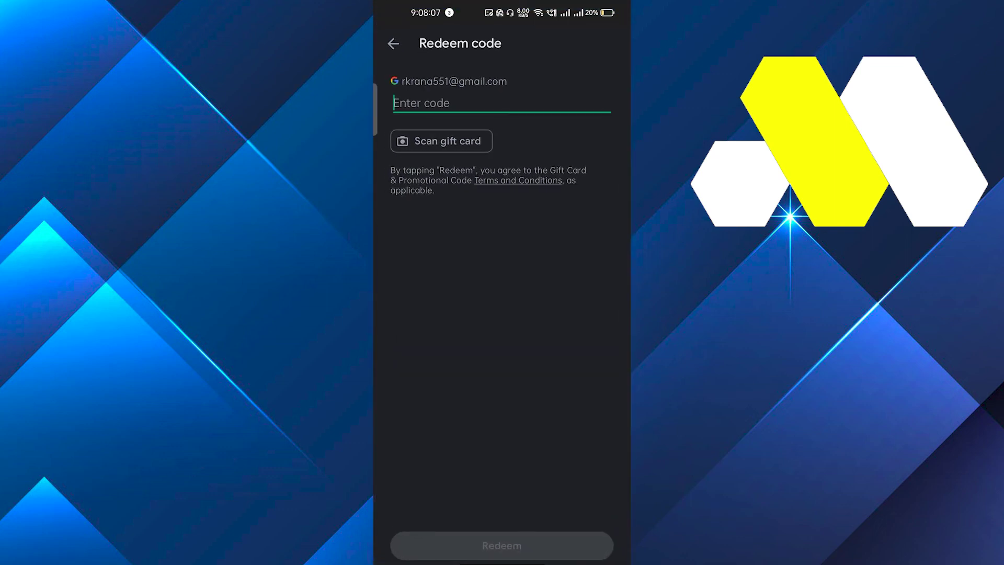
left_click_drag(517, 559, 511, 440)
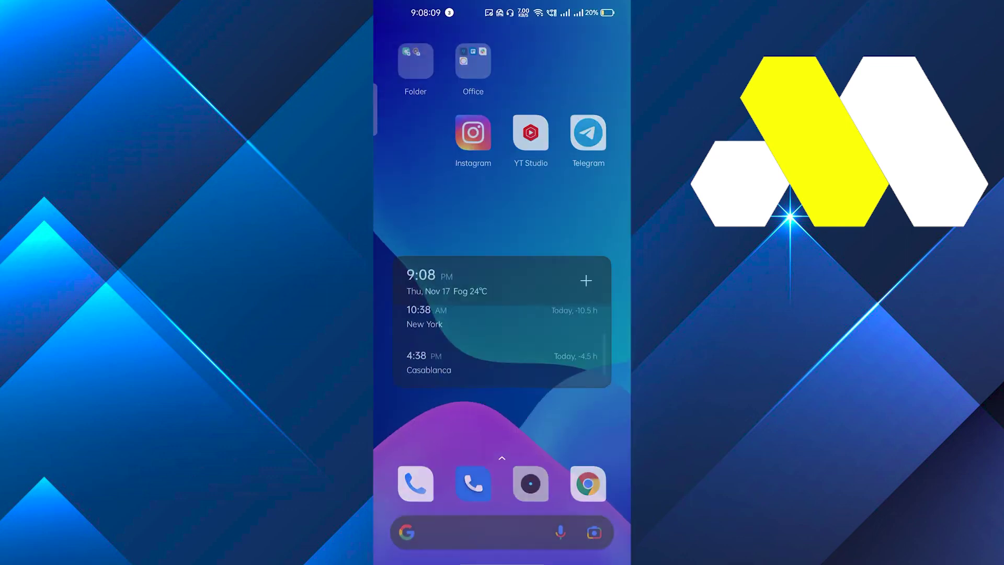
Swipe to the home screen page showing Clock, Click to chat and the Social folder
left_click_drag(439, 314, 597, 314)
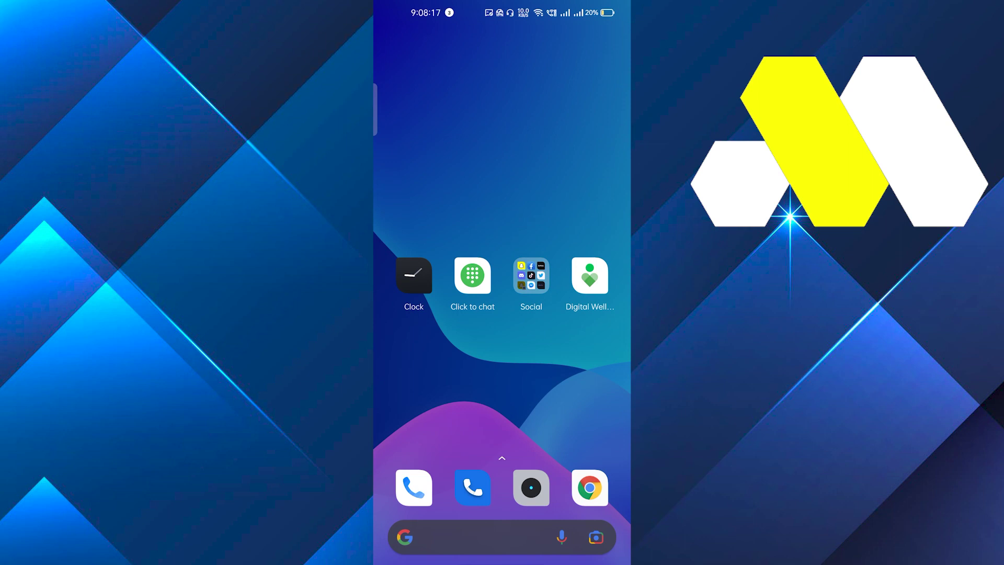
left_click(605, 207)
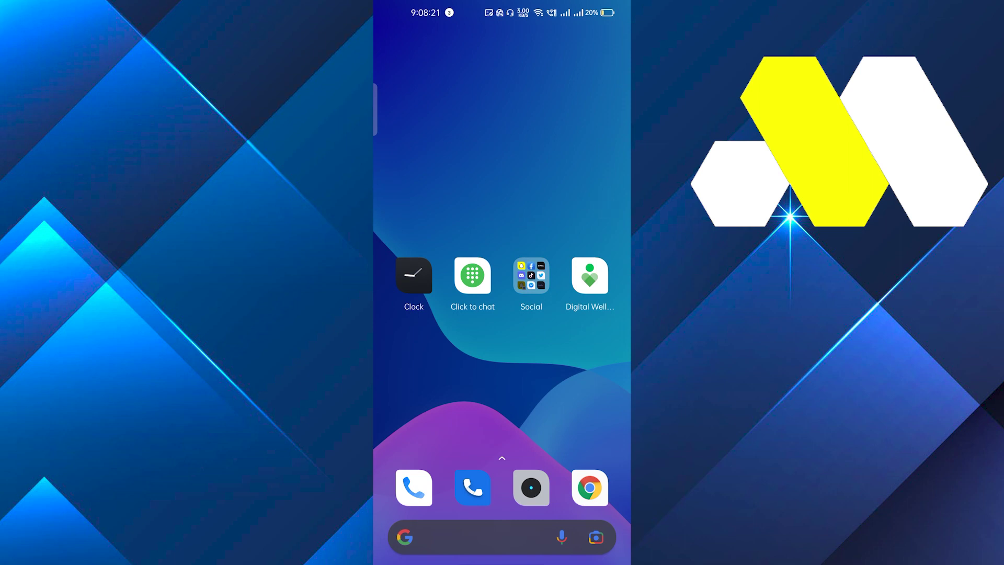